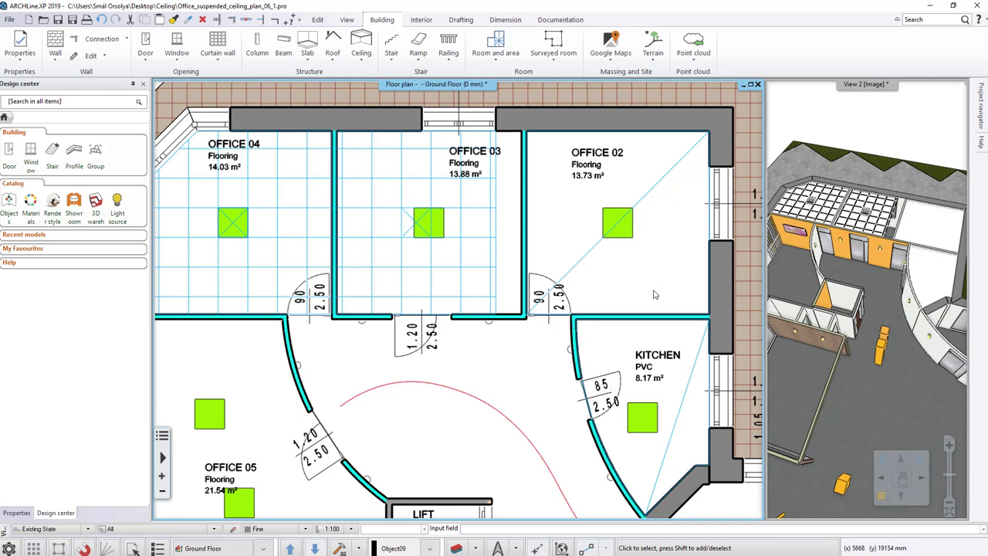
Open the property settings of the Grid Auto Ceiling command.
{"action": "left_click", "coordinate": [364, 64]}
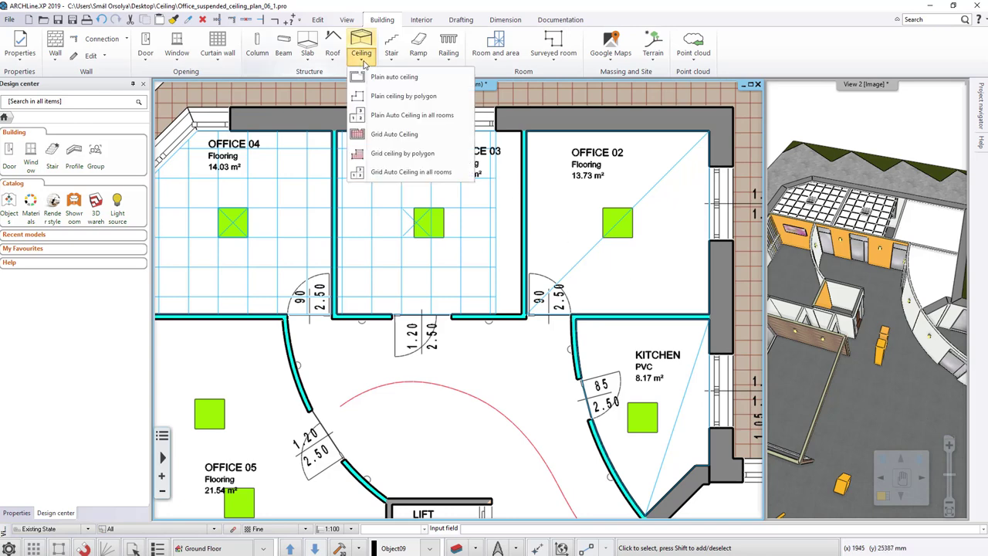
{"action": "right_click", "coordinate": [433, 142]}
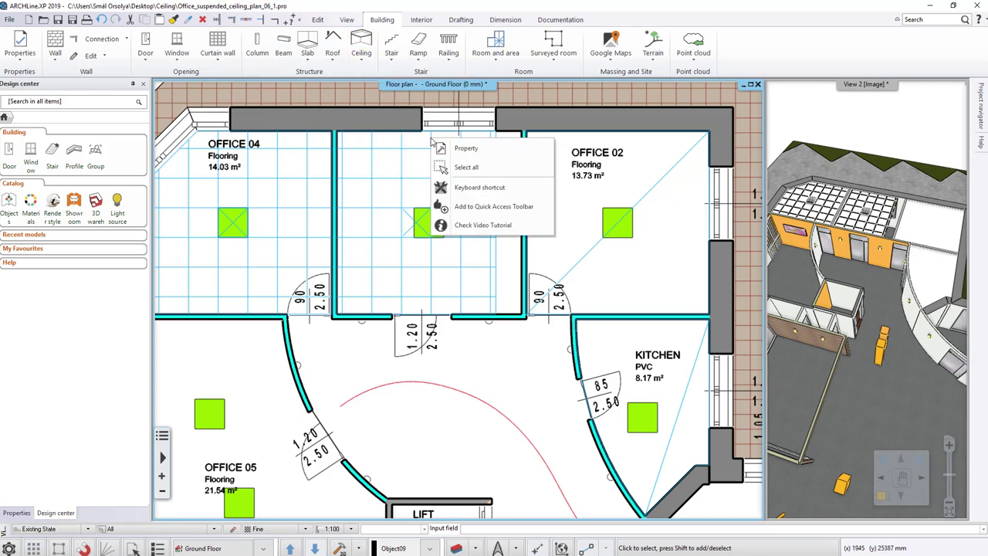
{"action": "left_click", "coordinate": [489, 150]}
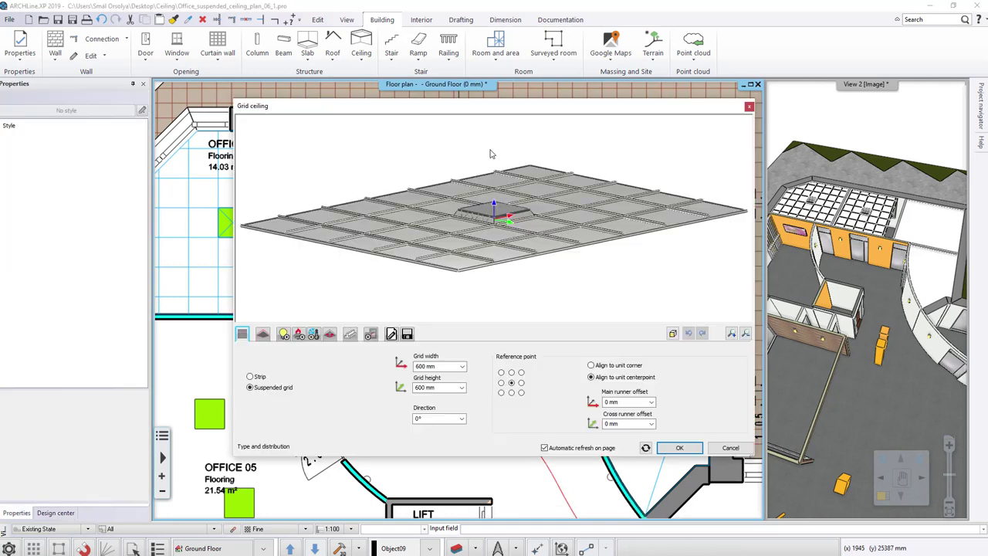
{"action": "mouse_move", "coordinate": [596, 284]}
{"action": "left_mouse_down"}
{"action": "mouse_move", "coordinate": [597, 258]}
{"action": "mouse_move", "coordinate": [571, 278]}
{"action": "mouse_move", "coordinate": [594, 294]}
{"action": "left_mouse_up"}
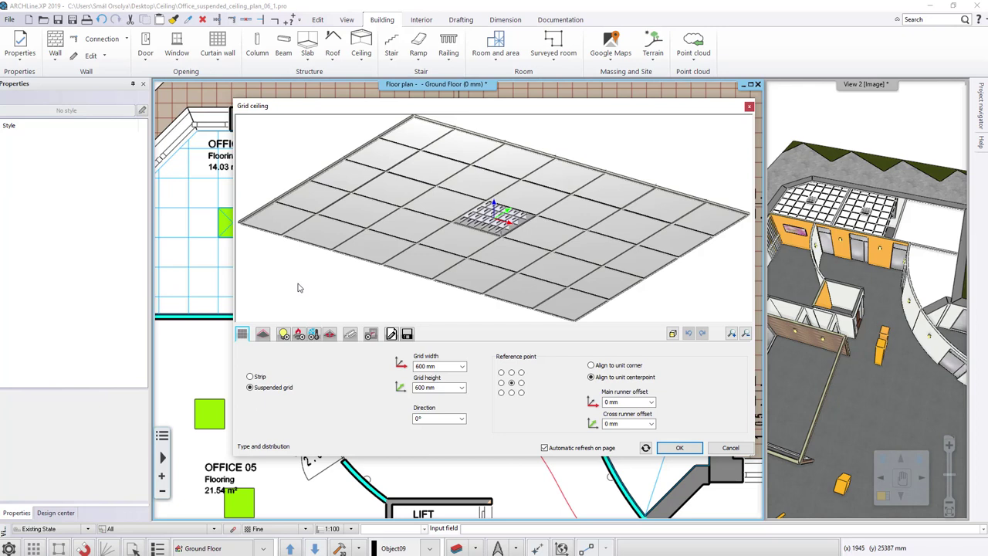
{"action": "scroll", "coordinate": [471, 230], "scroll_direction": "down", "scroll_amount": 1}
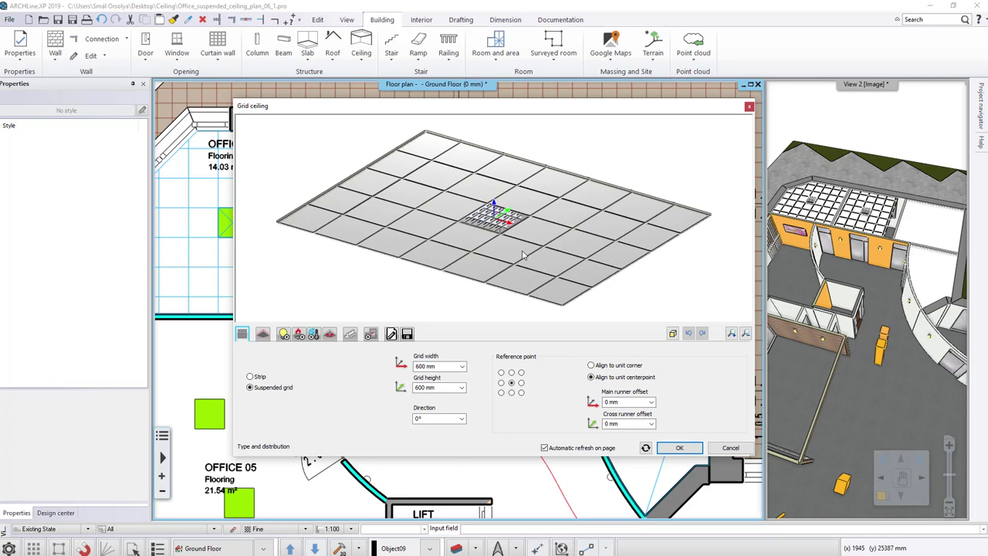
Set the suspended grid's width and height to 1000 mm.
{"action": "left_click", "coordinate": [438, 366]}
{"action": "type", "text": "1000"}
{"action": "left_click", "coordinate": [440, 387]}
{"action": "type", "text": "100"}
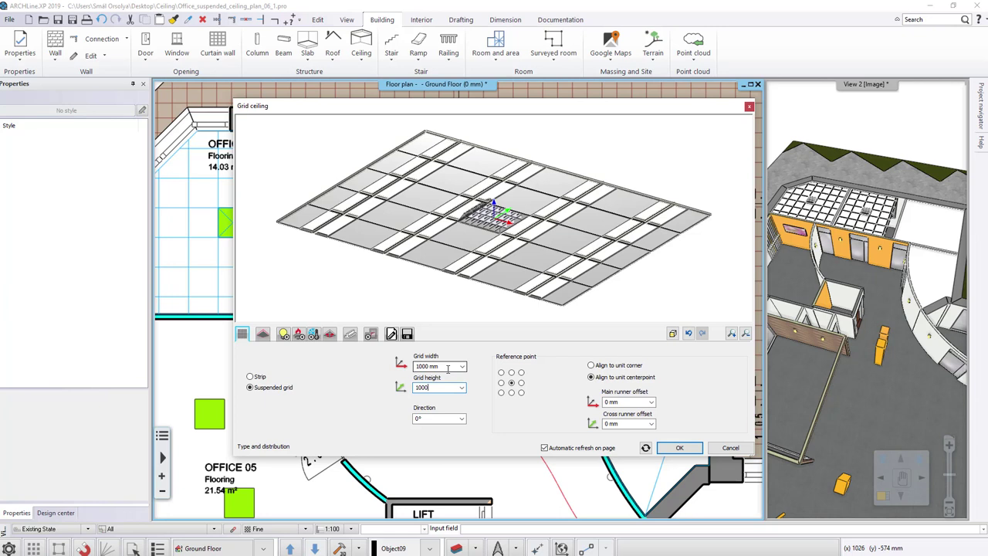
Return the suspended grid's width and height to 600 mm.
{"action": "left_click", "coordinate": [448, 367]}
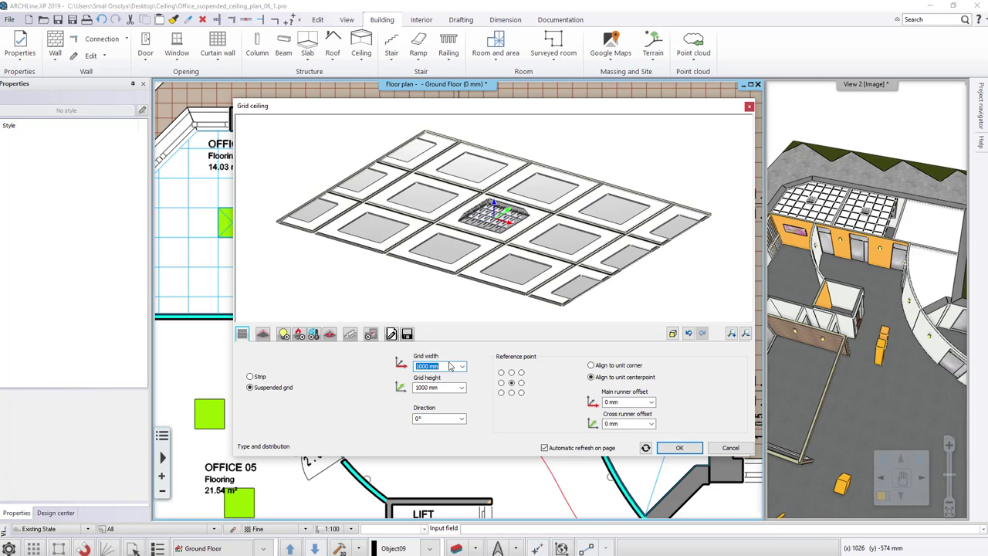
{"action": "type", "text": "600"}
{"action": "left_click", "coordinate": [440, 388]}
{"action": "type", "text": "600"}
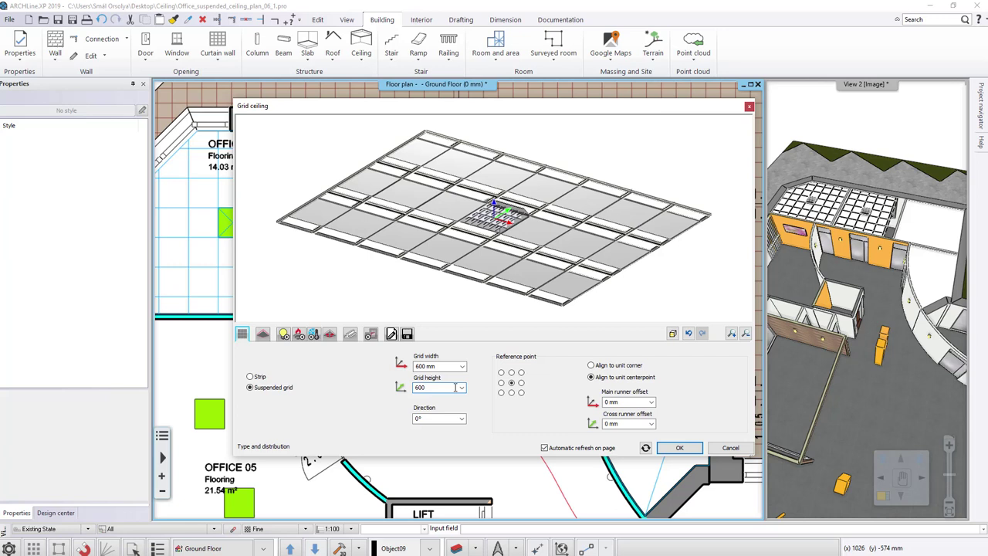
{"action": "left_click", "coordinate": [437, 366]}
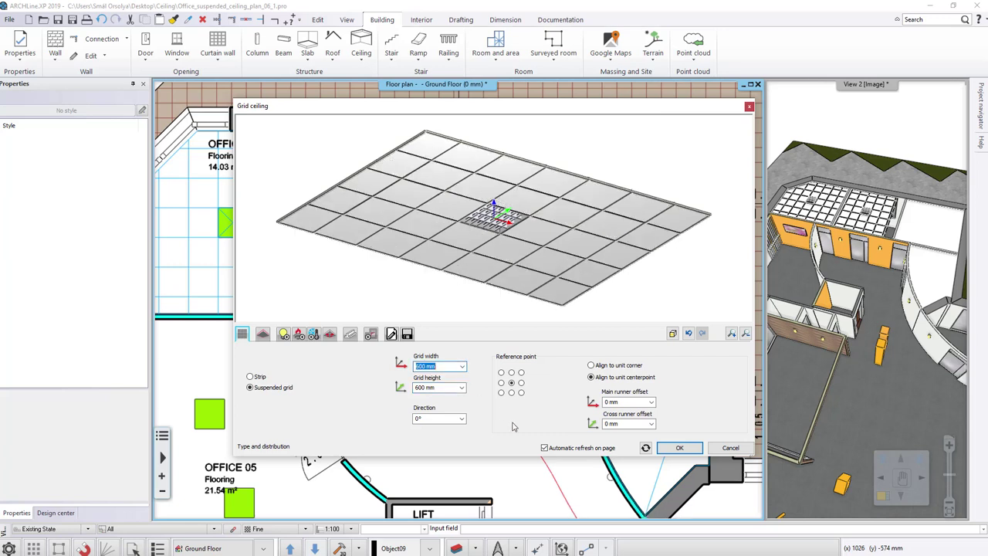
Try a 75° grid direction and the upper-left reference point, restoring 0° and the centre reference point.
{"action": "left_click", "coordinate": [462, 419]}
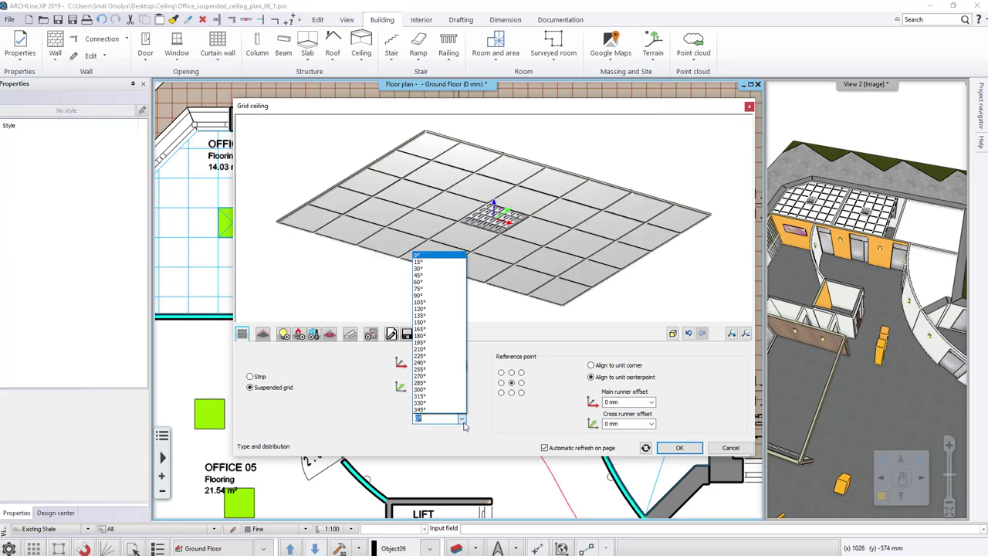
{"action": "left_click", "coordinate": [462, 323]}
{"action": "left_click", "coordinate": [462, 418]}
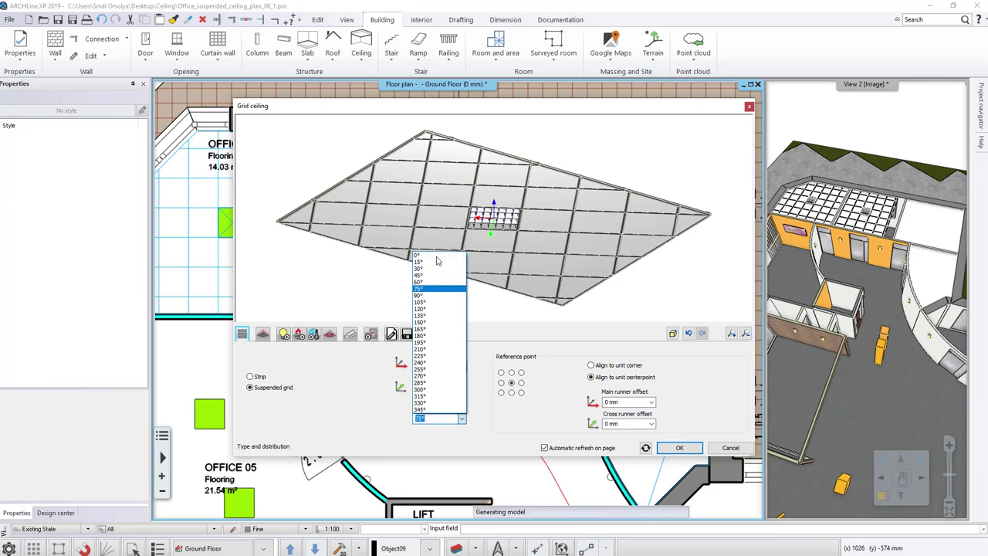
{"action": "left_click", "coordinate": [437, 256]}
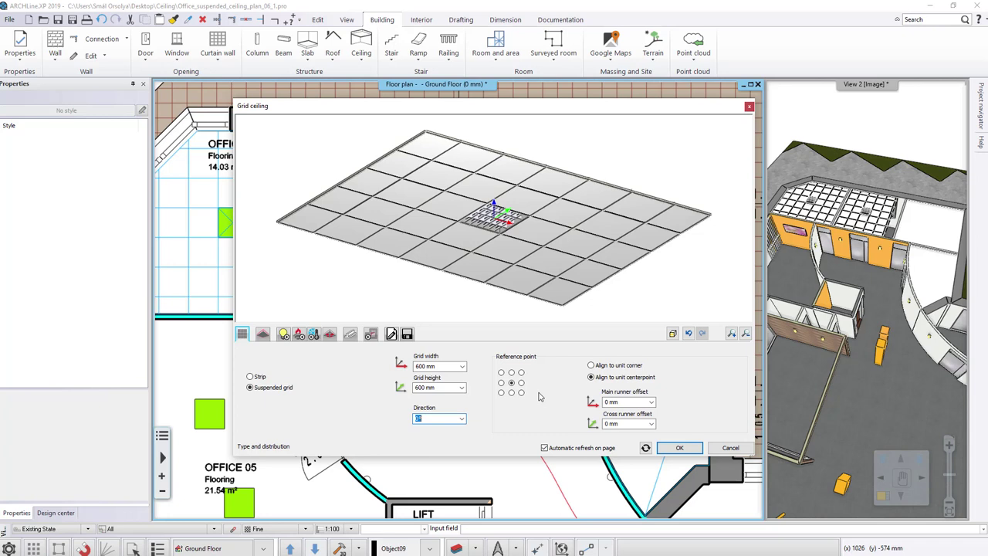
{"action": "left_click", "coordinate": [502, 372]}
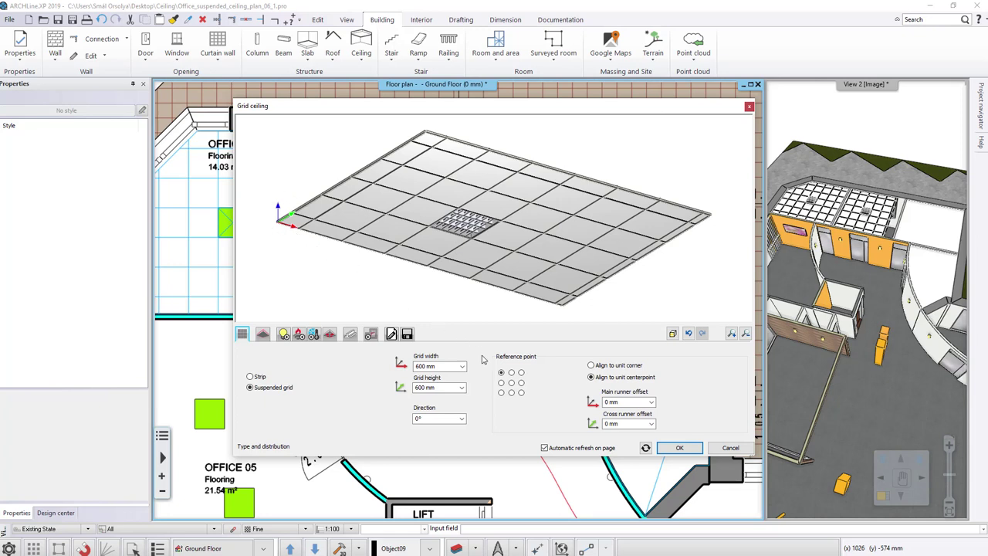
{"action": "left_click", "coordinate": [510, 384]}
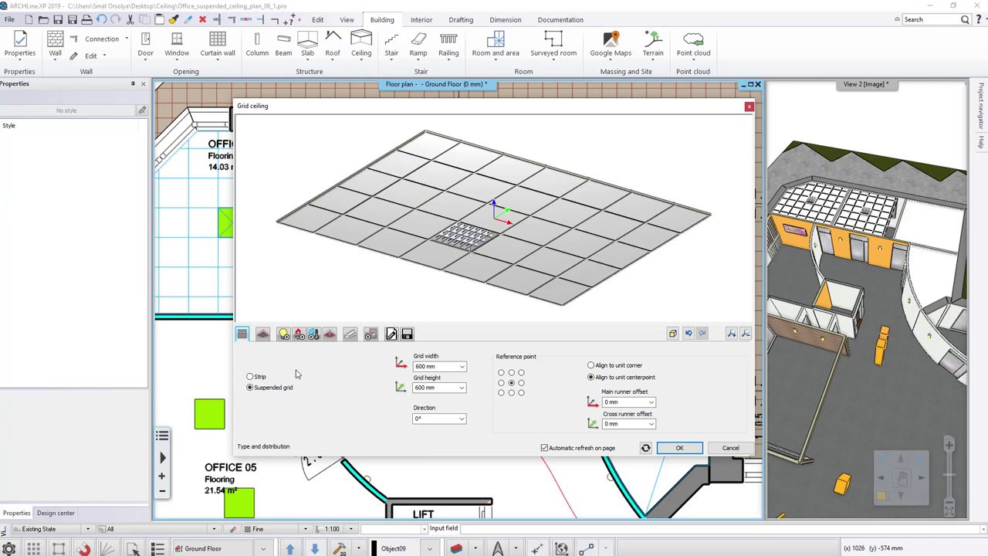
Try the trim edge and pine units as the default main panel, and reselect the White ceiling panel 600mm x 600mm.
{"action": "left_click", "coordinate": [263, 337]}
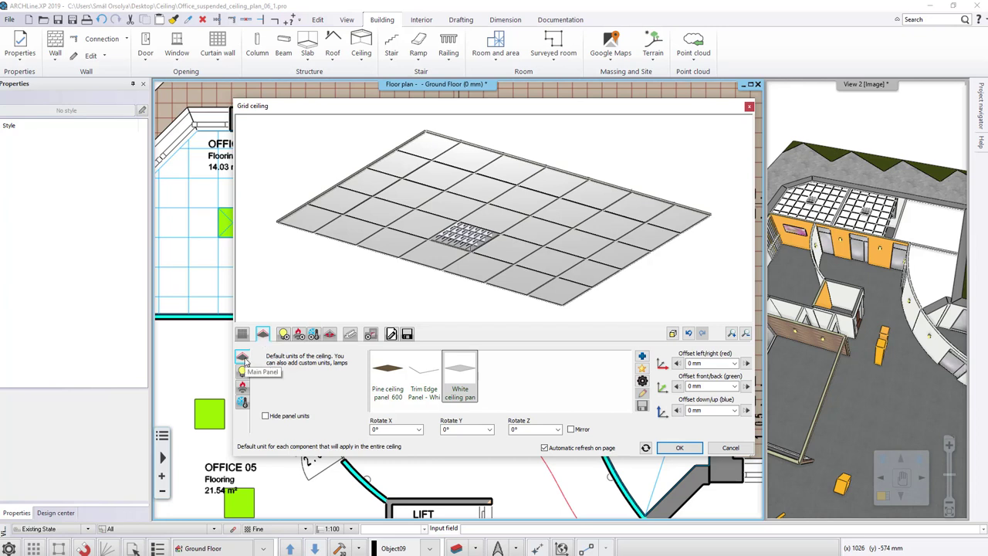
{"action": "left_click", "coordinate": [423, 390]}
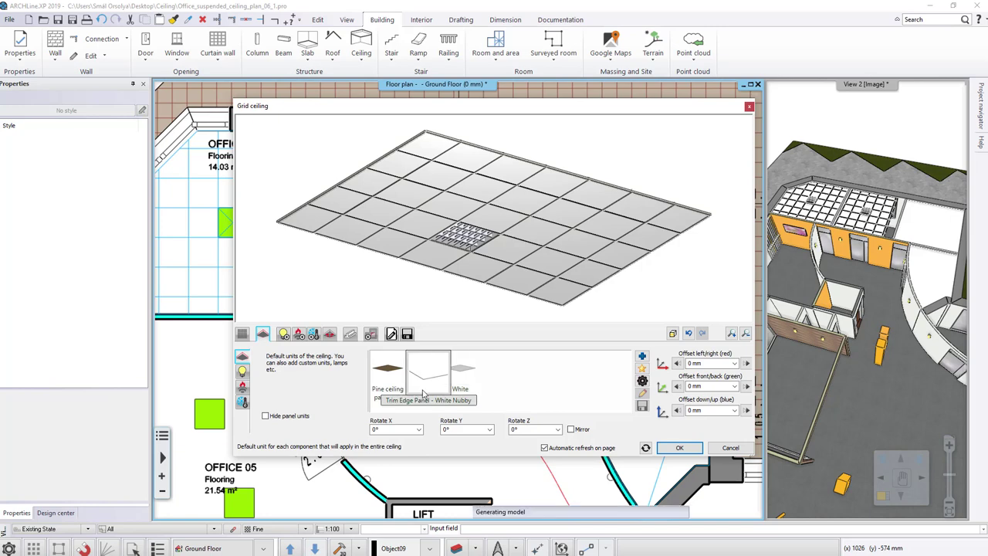
{"action": "left_click", "coordinate": [398, 379]}
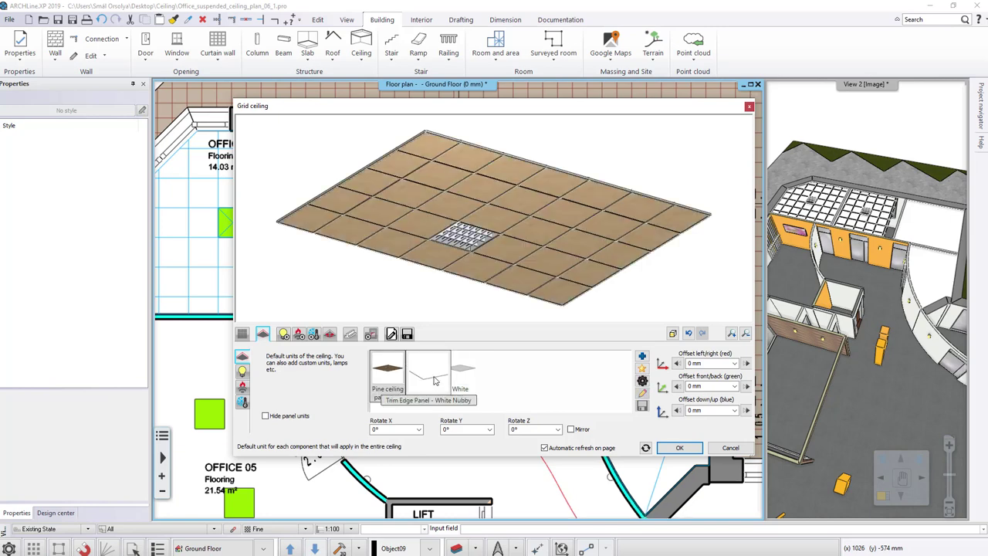
{"action": "left_click", "coordinate": [456, 378]}
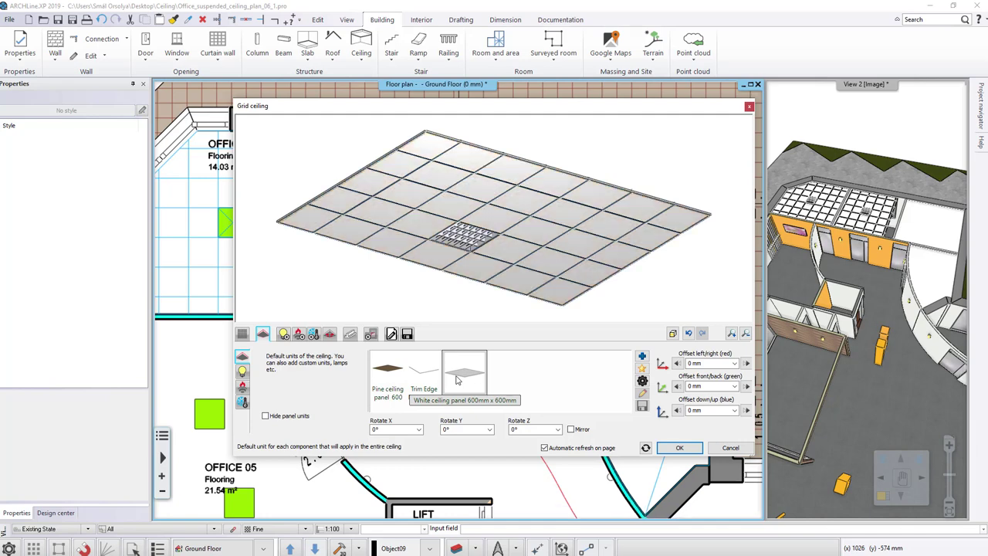
Compare the default light units, choose the Built-in ceiling lamp 600mm x 600mm, and view the smoke detector and ceiling vent units.
{"action": "left_click", "coordinate": [243, 371]}
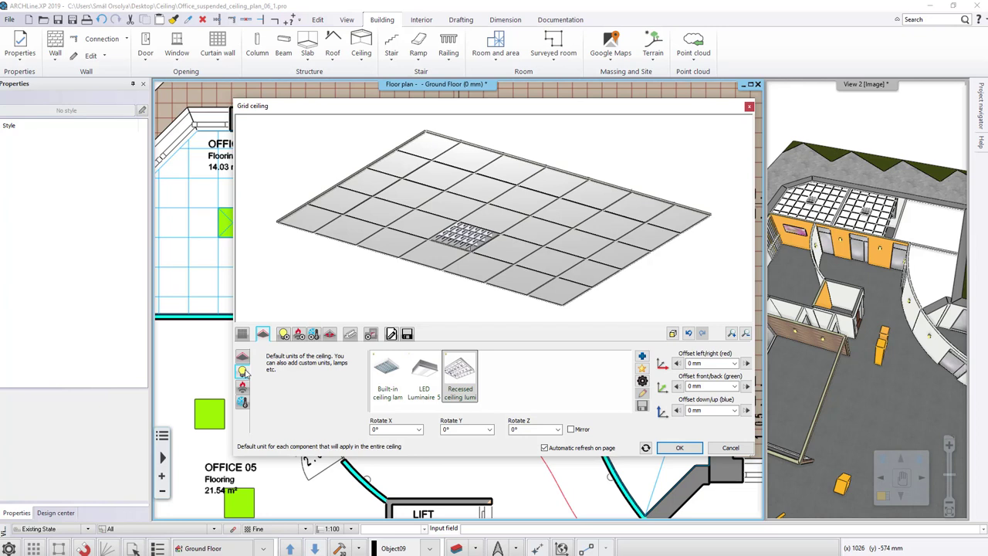
{"action": "left_click", "coordinate": [423, 382]}
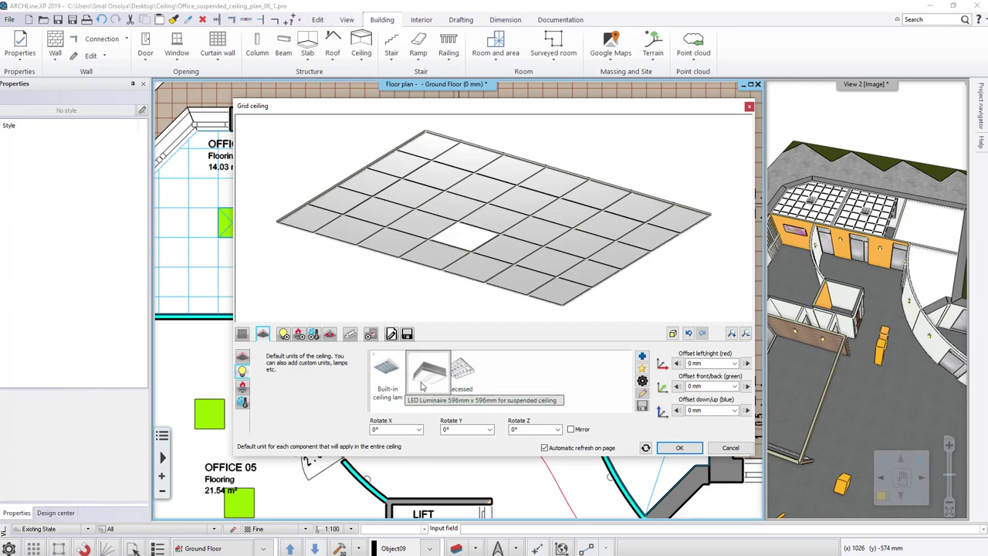
{"action": "left_click", "coordinate": [391, 384]}
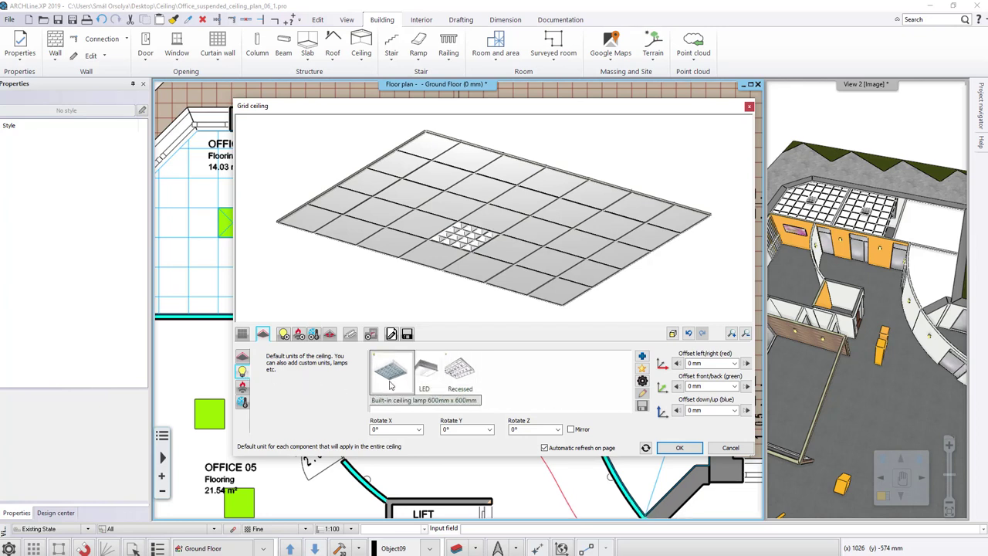
{"action": "left_click", "coordinate": [463, 384]}
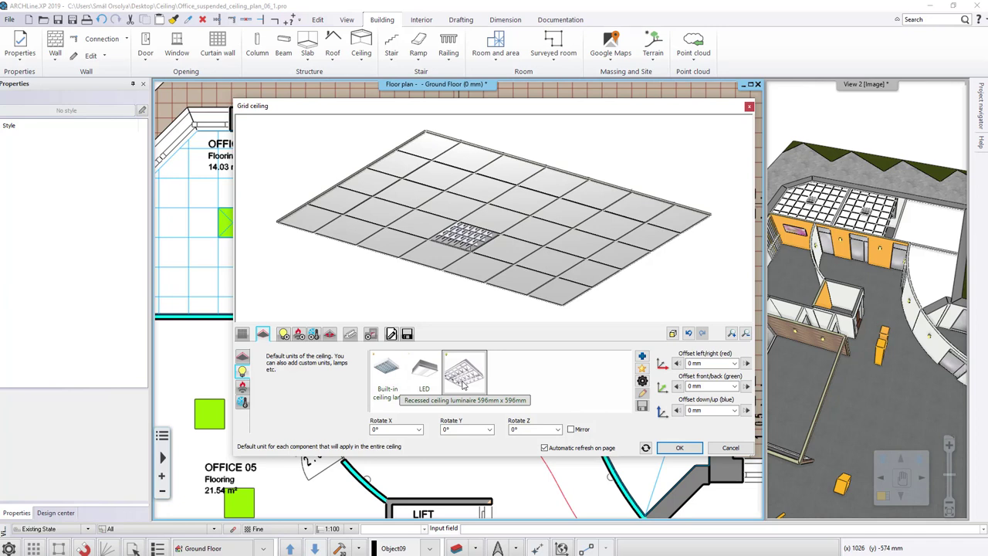
{"action": "left_click", "coordinate": [377, 376]}
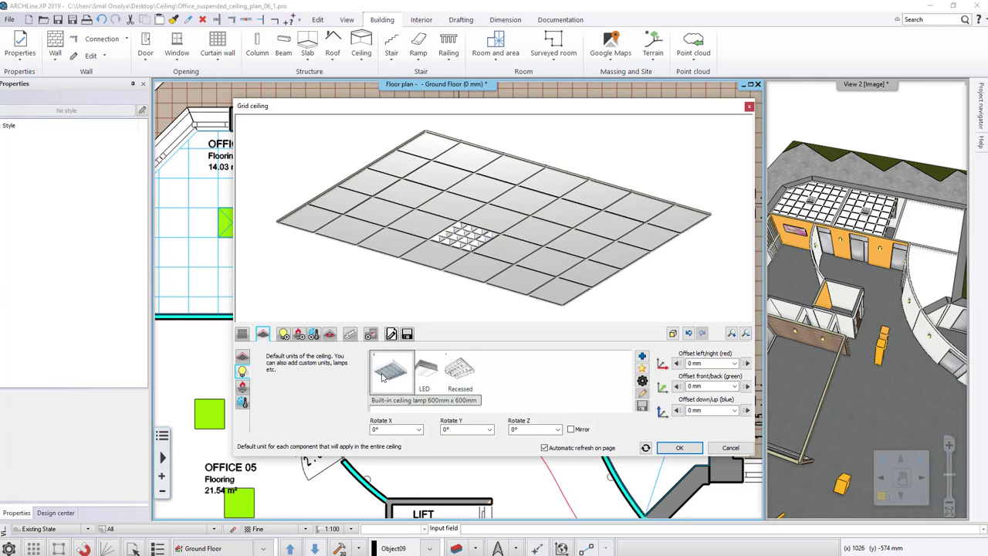
{"action": "left_click", "coordinate": [243, 387]}
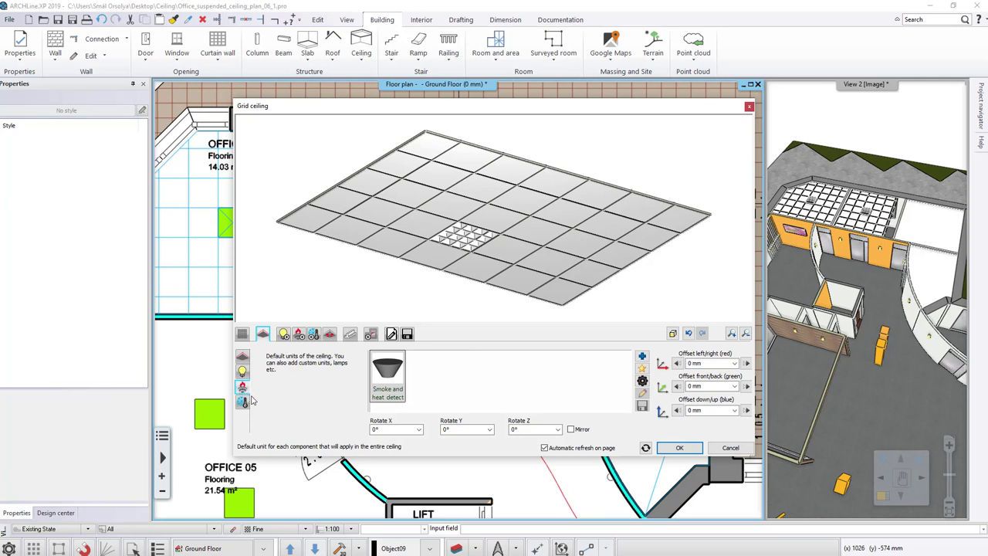
{"action": "left_click", "coordinate": [243, 402]}
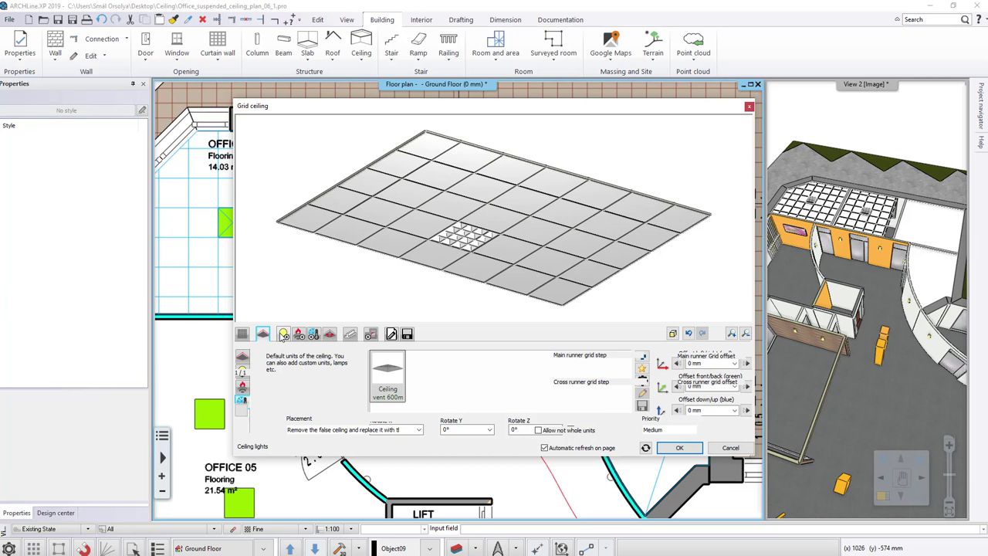
Compare the ceiling light distributions of one column, one row and one object, and choose the Grid distribution.
{"action": "left_click", "coordinate": [284, 334]}
{"action": "left_click", "coordinate": [422, 377]}
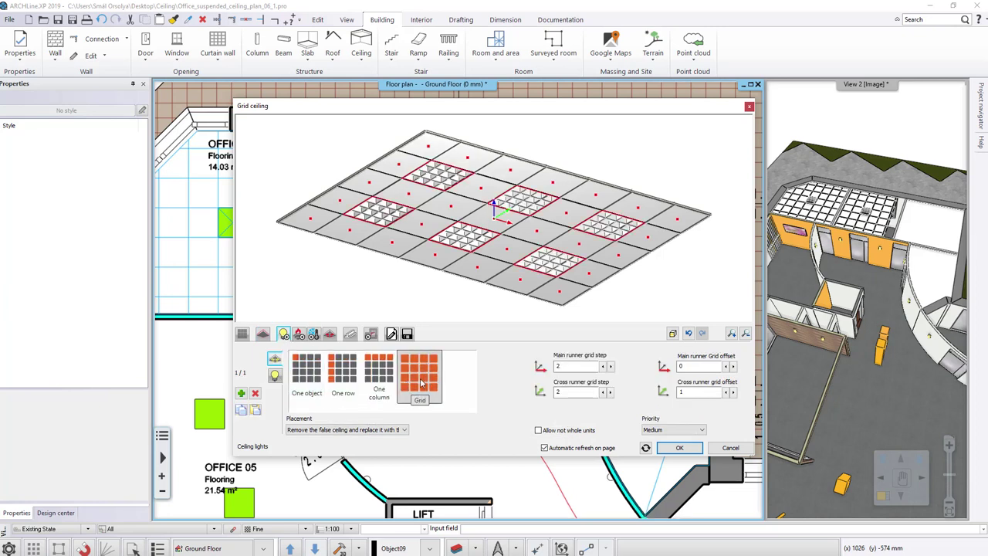
{"action": "left_click", "coordinate": [385, 380]}
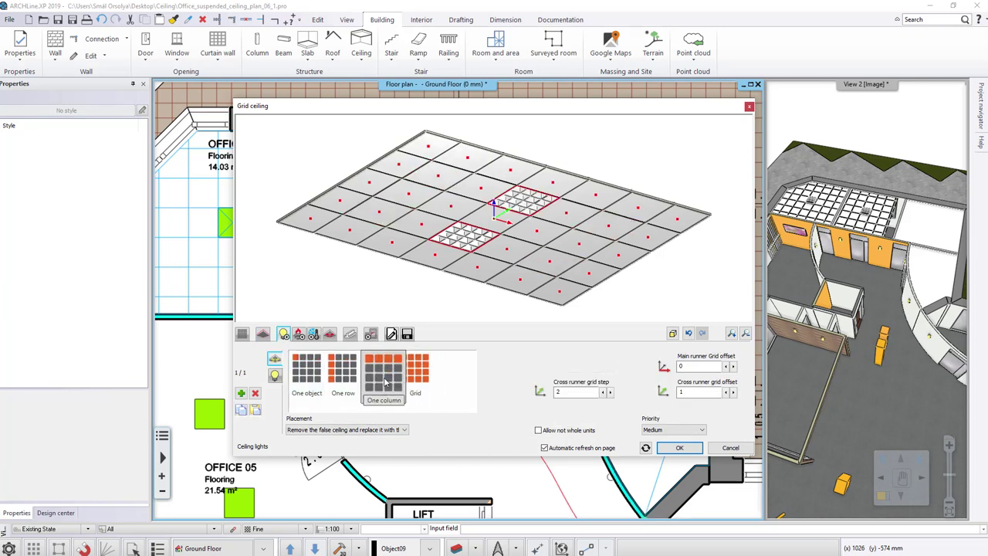
{"action": "left_click", "coordinate": [342, 379]}
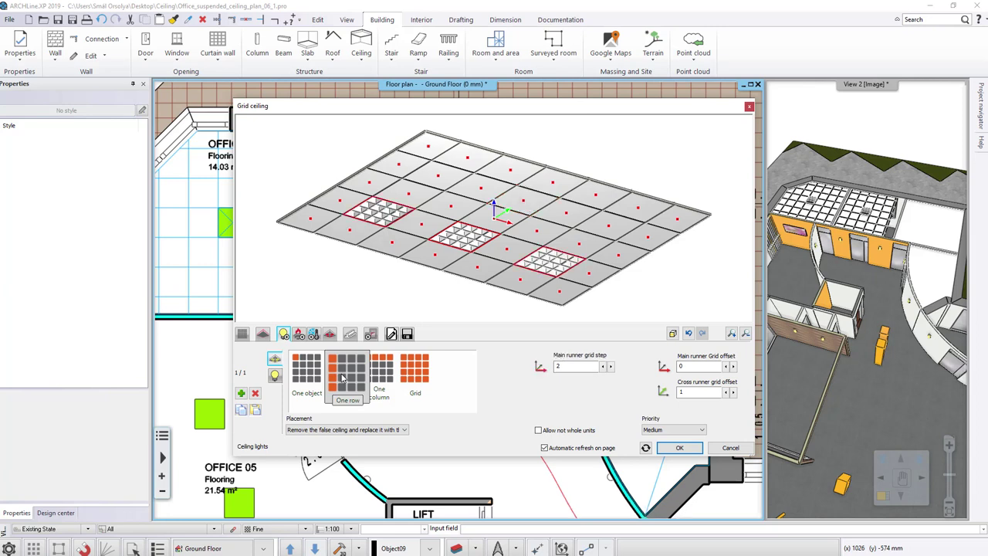
{"action": "left_click", "coordinate": [311, 376]}
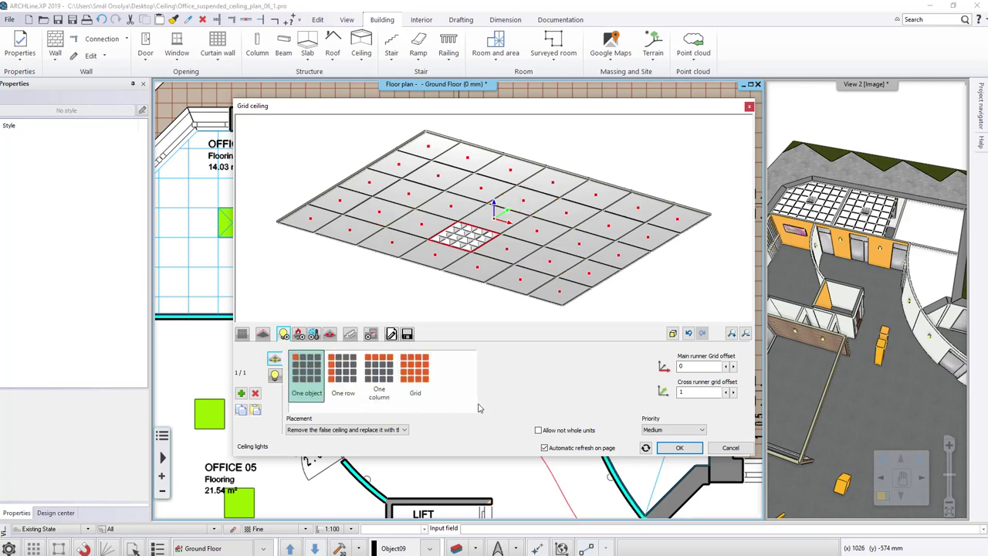
{"action": "left_click", "coordinate": [415, 372]}
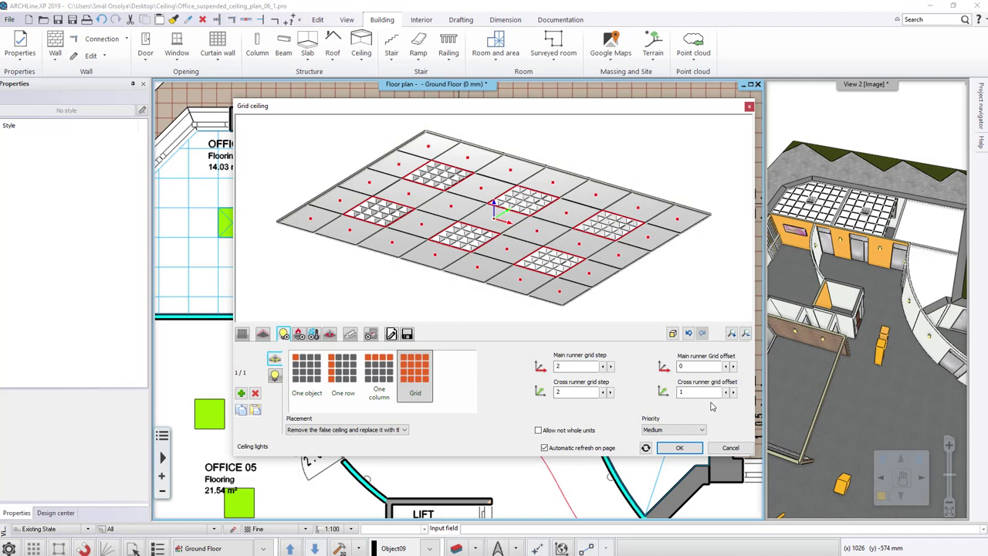
Set the lights' cross runner grid offset to 0, and try allowing not whole units before turning that option off again.
{"action": "left_click", "coordinate": [727, 395]}
{"action": "left_click", "coordinate": [726, 393]}
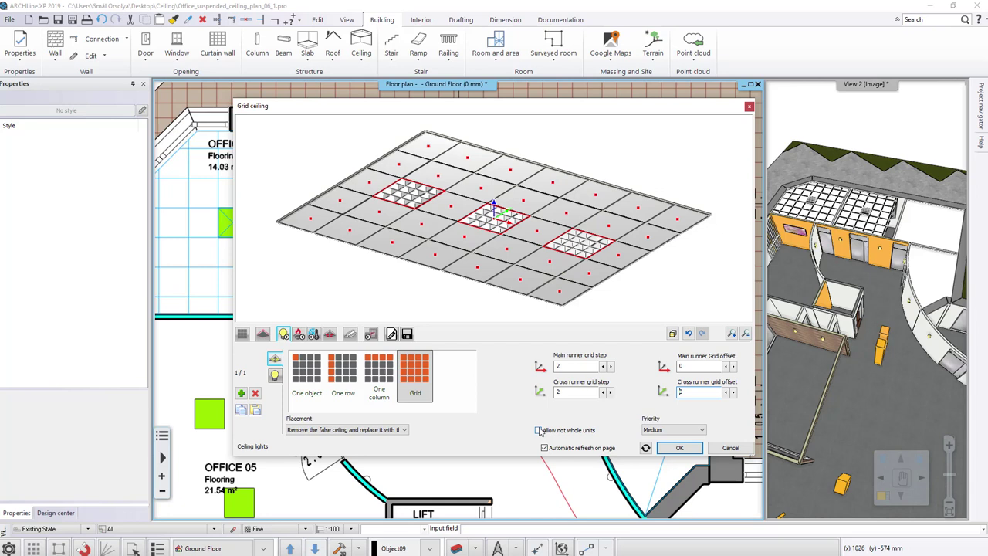
{"action": "left_click", "coordinate": [540, 431]}
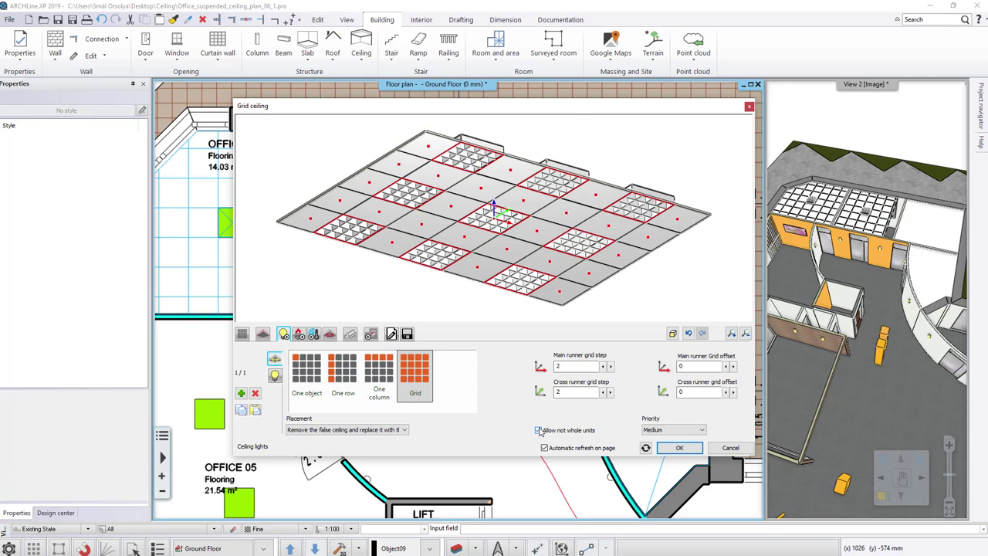
{"action": "left_click", "coordinate": [539, 431]}
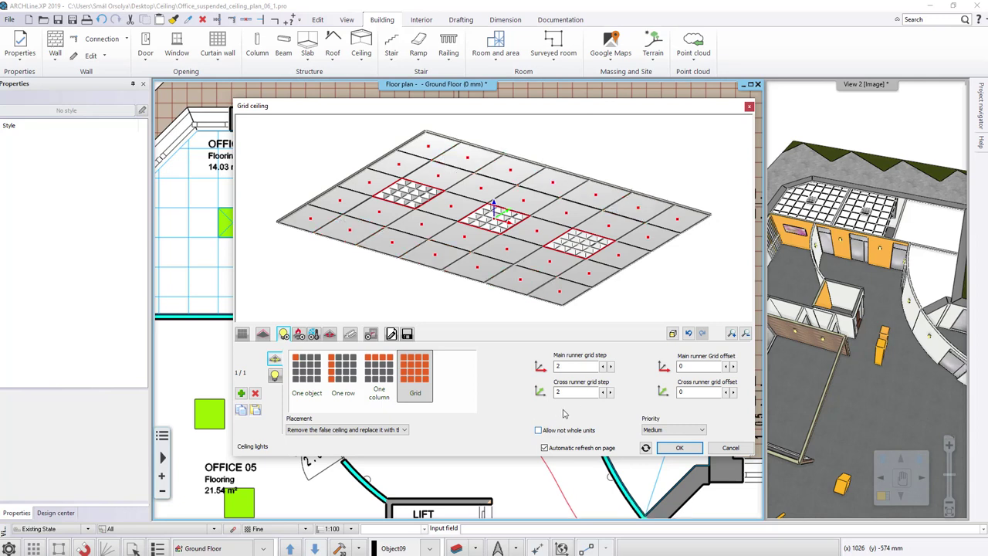
Try a different cross runner grid offset for the ceiling lights and return it to 0.
{"action": "left_click", "coordinate": [604, 368]}
{"action": "left_click", "coordinate": [734, 393]}
{"action": "left_click", "coordinate": [734, 394]}
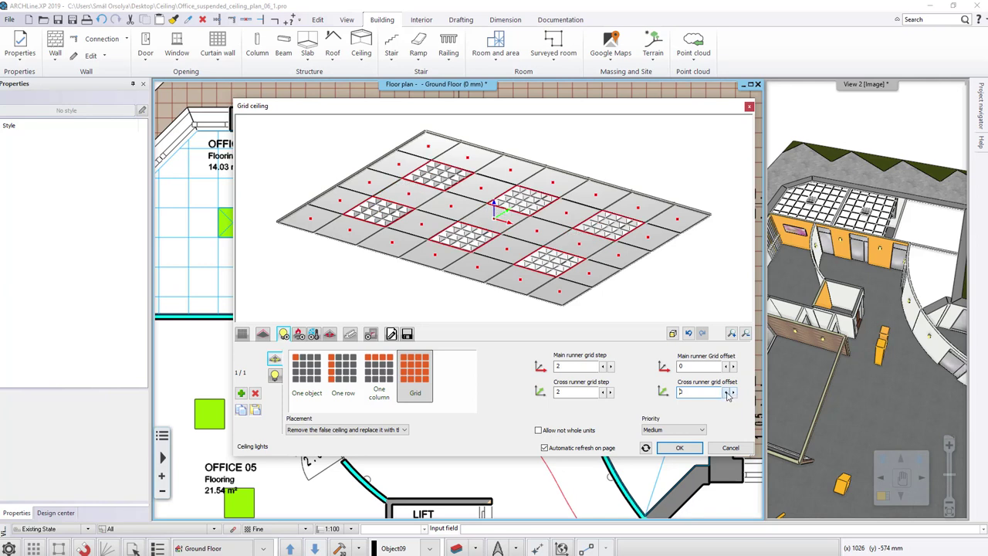
{"action": "left_click", "coordinate": [728, 394]}
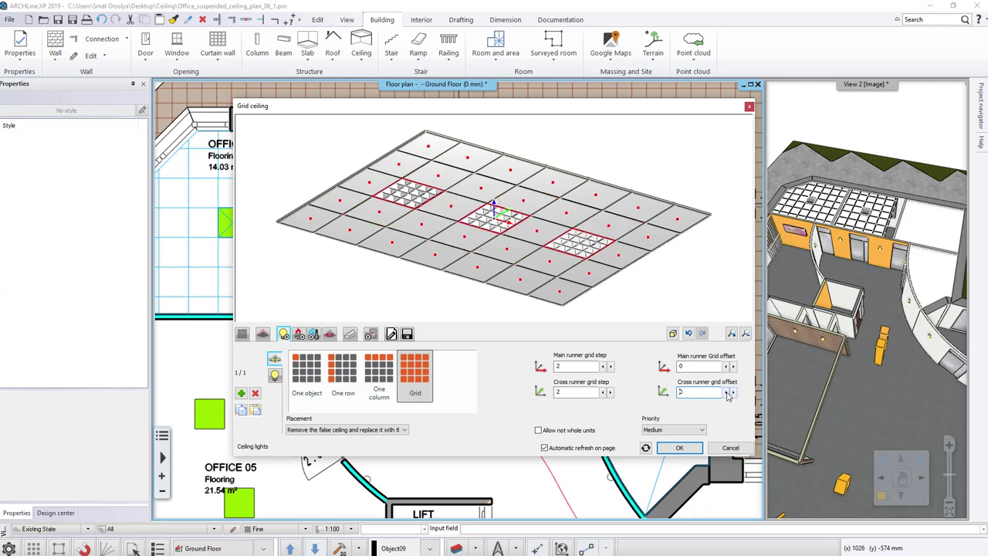
Change the ceiling lights' distribution to One object with a cross runner grid offset of 0, and compare it with the office floor plan.
{"action": "left_click", "coordinate": [734, 394]}
{"action": "left_click", "coordinate": [307, 381]}
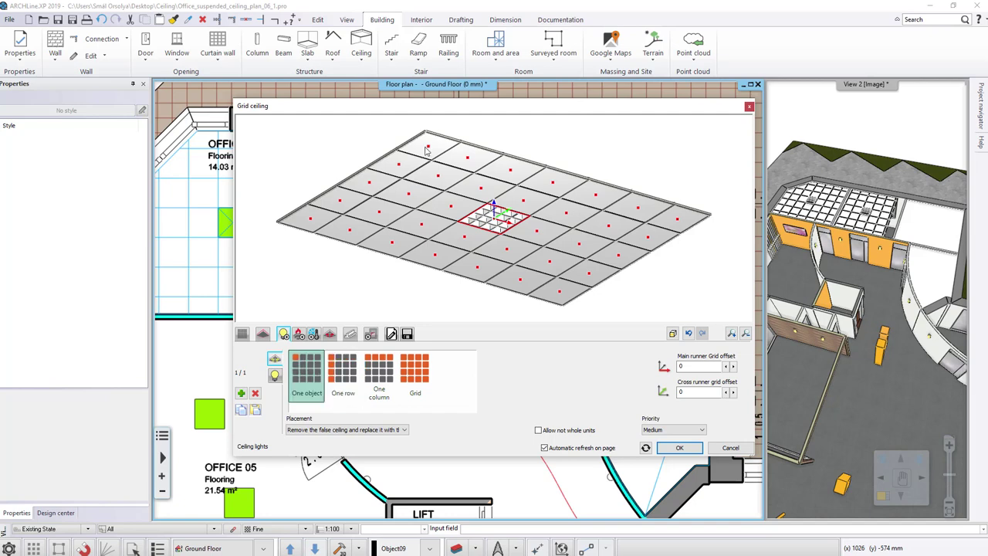
{"action": "left_click_drag", "start_coordinate": [429, 115], "coordinate": [449, 343]}
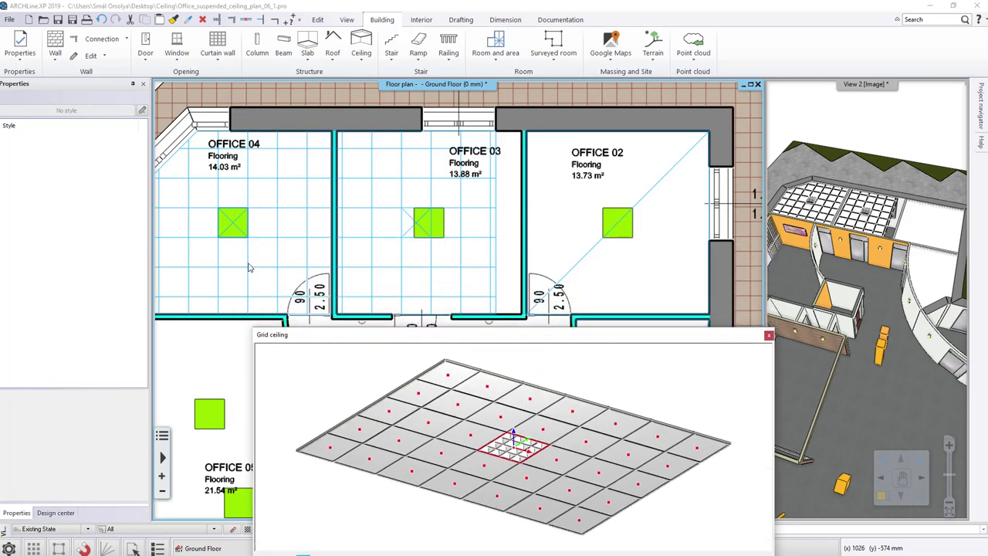
{"action": "left_click_drag", "start_coordinate": [474, 339], "coordinate": [456, 152]}
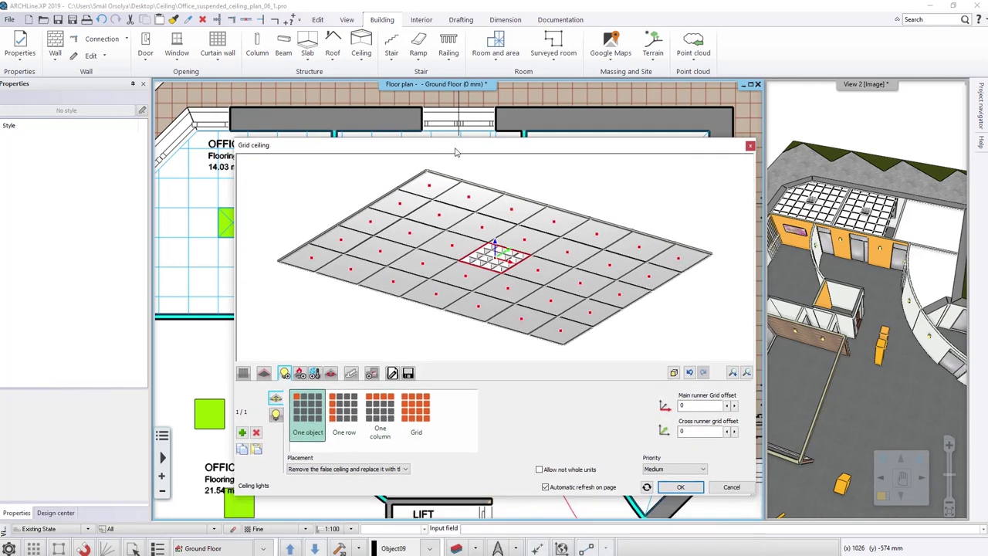
Add the default smoke and heat detector as a single fire protection unit, with main runner grid offset -1 and cross runner grid offset 0.
{"action": "left_click", "coordinate": [301, 373]}
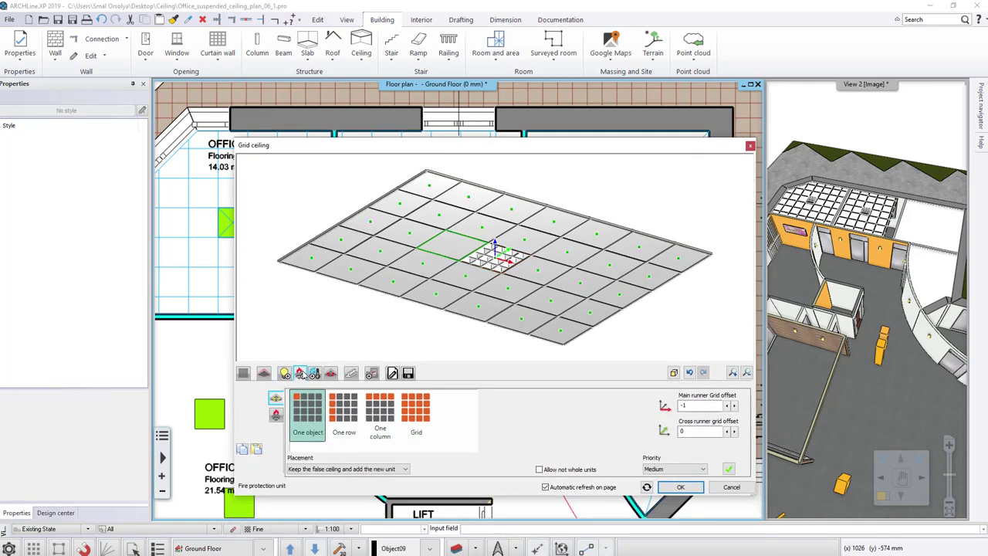
{"action": "left_click", "coordinate": [276, 416]}
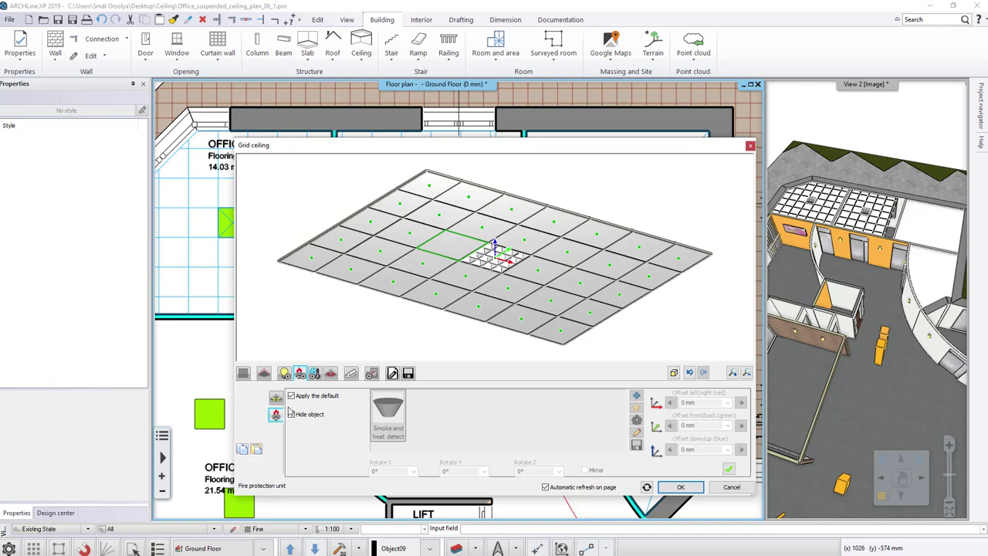
{"action": "left_click", "coordinate": [292, 396]}
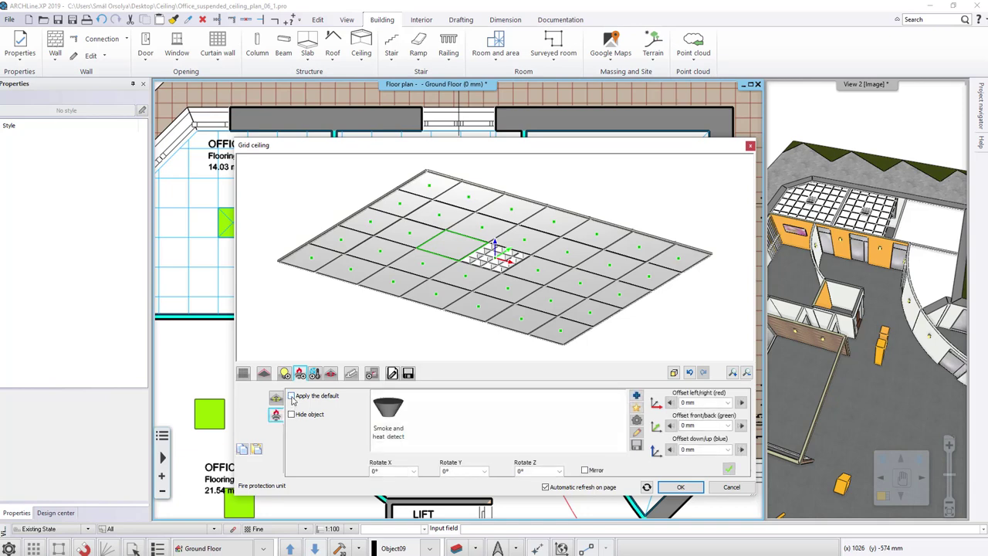
{"action": "left_click", "coordinate": [292, 396]}
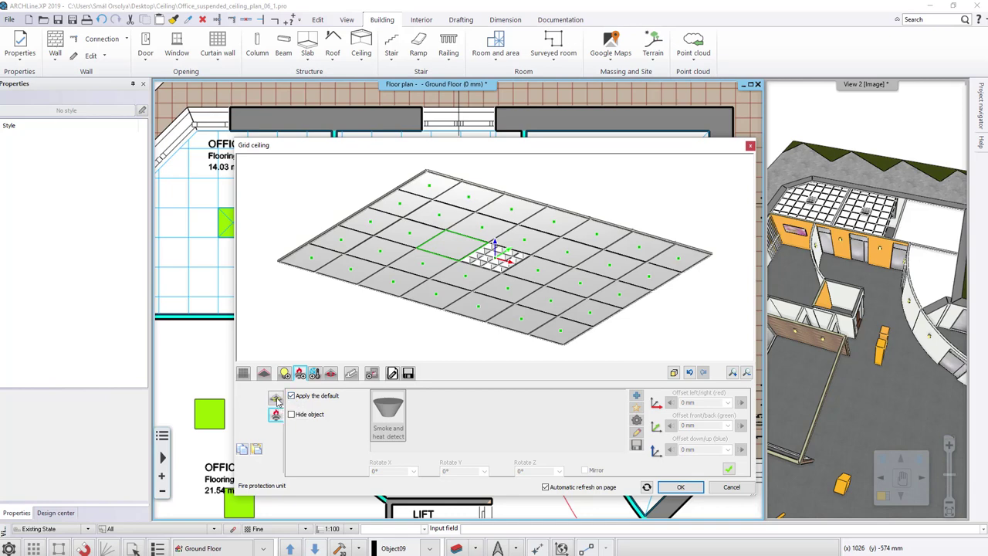
{"action": "left_click", "coordinate": [275, 398]}
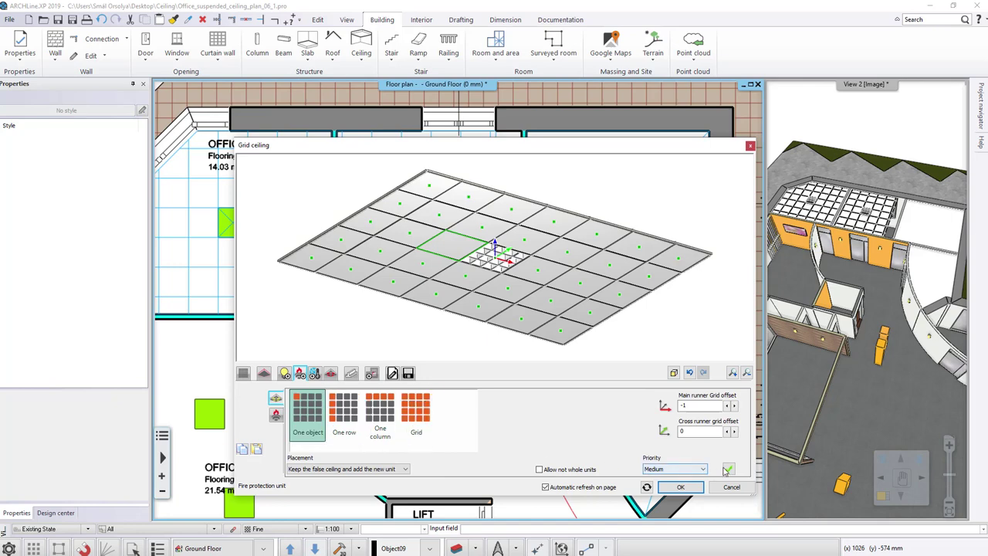
{"action": "left_click", "coordinate": [728, 469]}
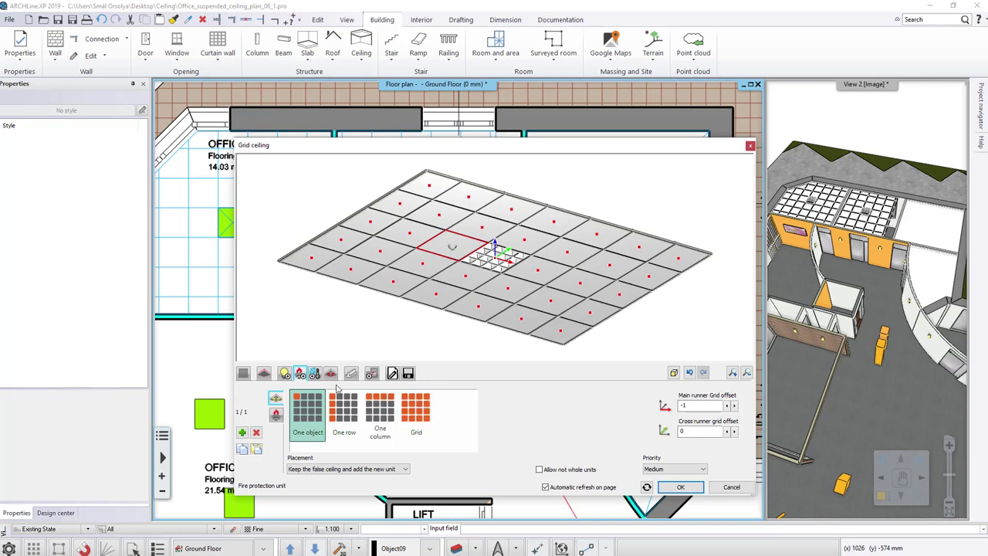
Add the default ceiling vent as a single air distribution unit, with main runner grid offset 0 and cross runner grid offset -1.
{"action": "left_click", "coordinate": [315, 374]}
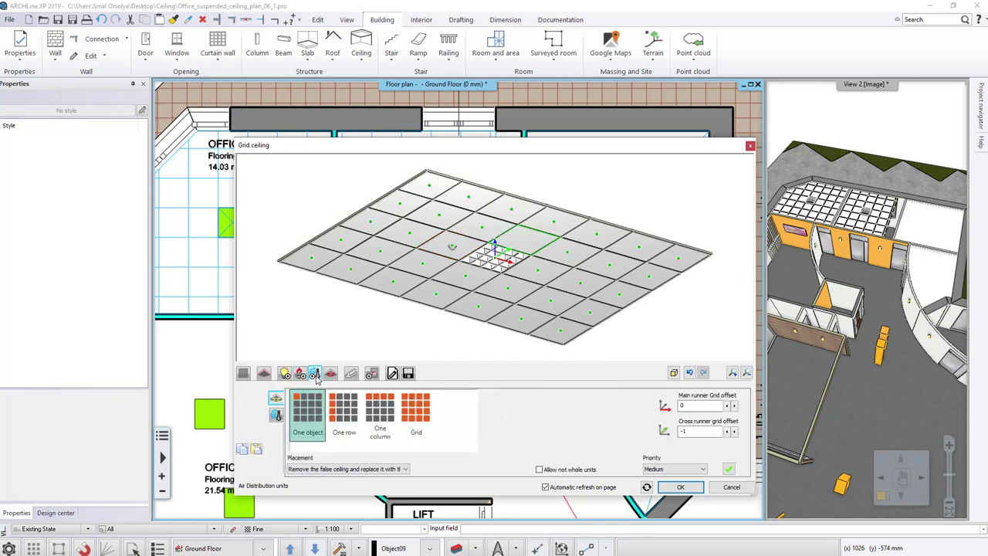
{"action": "left_click", "coordinate": [276, 417]}
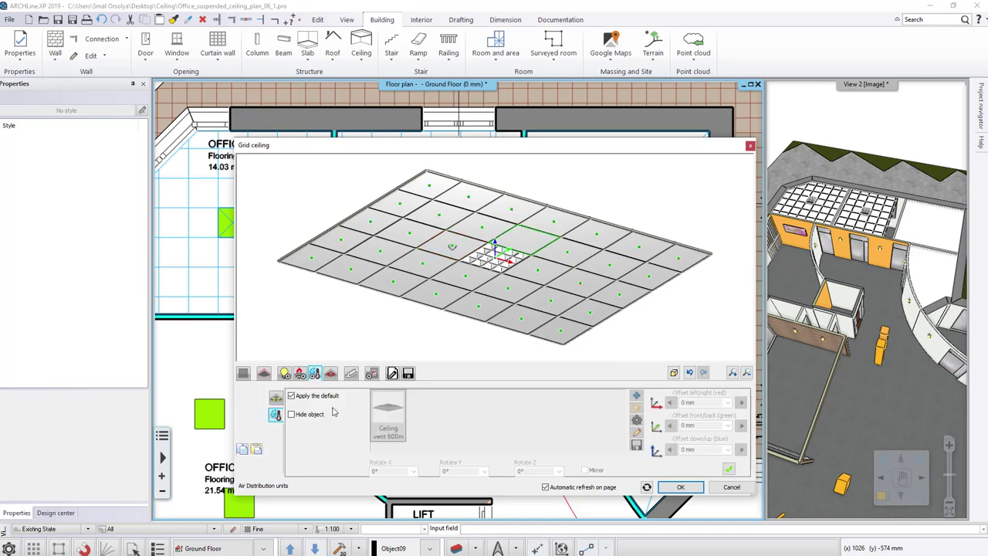
{"action": "left_click", "coordinate": [277, 398]}
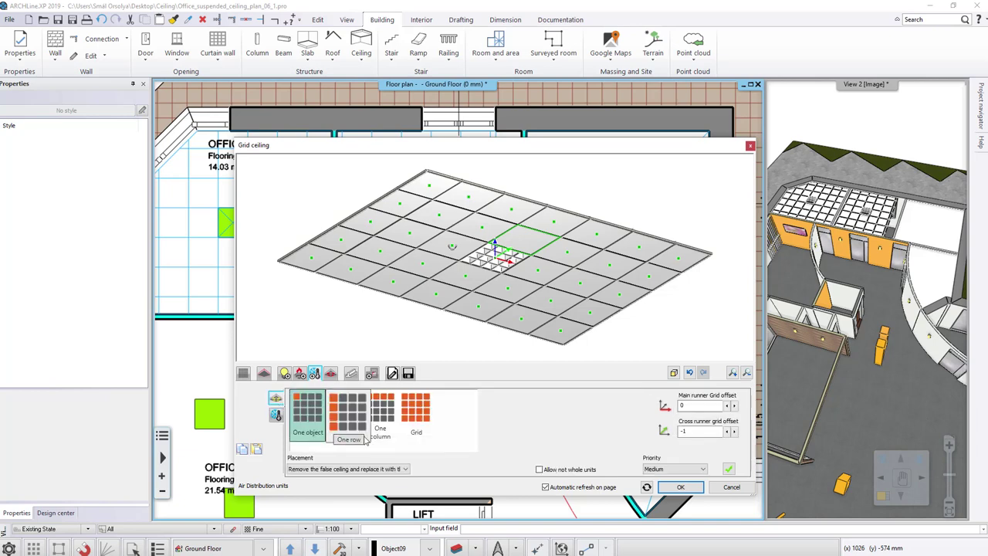
{"action": "left_click", "coordinate": [728, 468]}
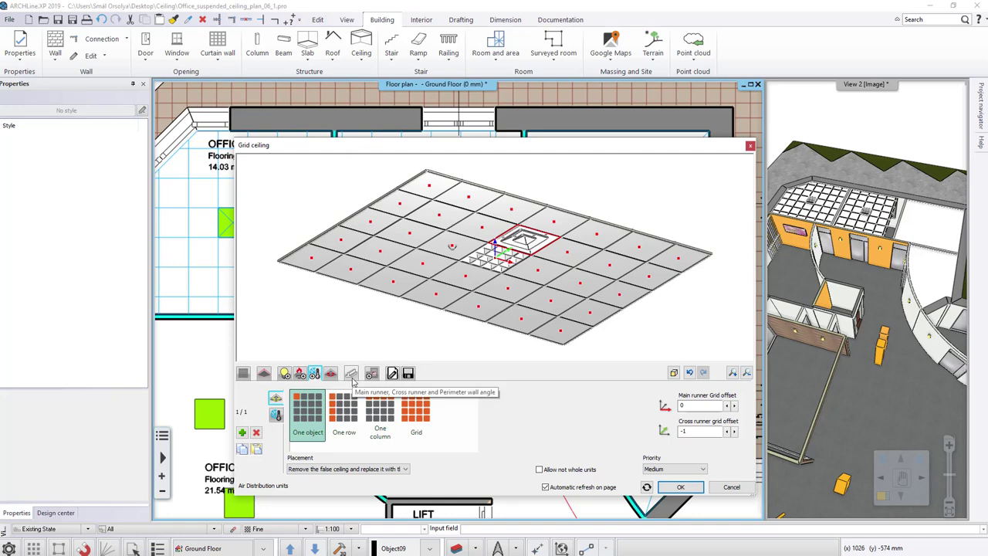
Examine the main runner, cross runner and perimeter wall angle settings and inspect the profiles closely in the ceiling preview.
{"action": "left_click", "coordinate": [352, 375]}
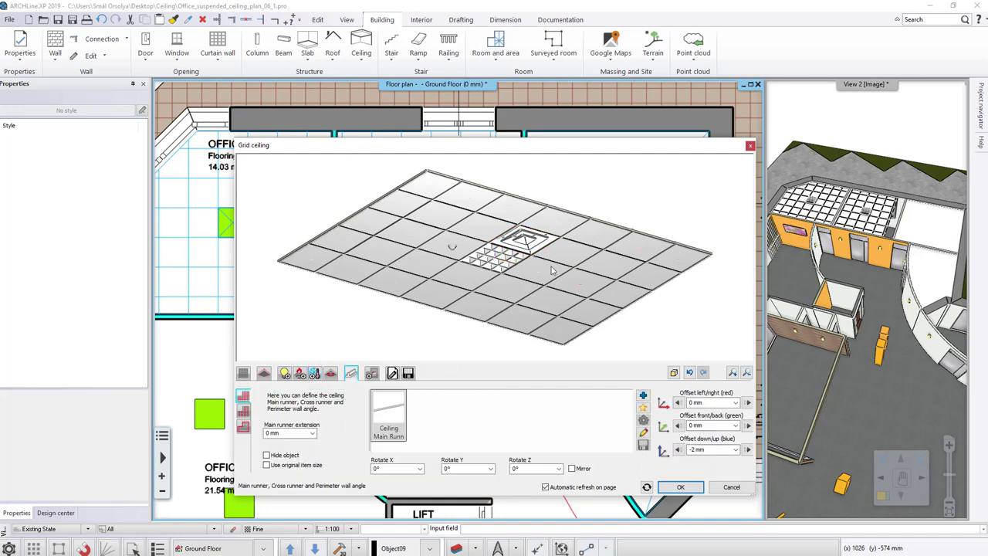
{"action": "left_click_drag", "start_coordinate": [605, 199], "coordinate": [417, 278]}
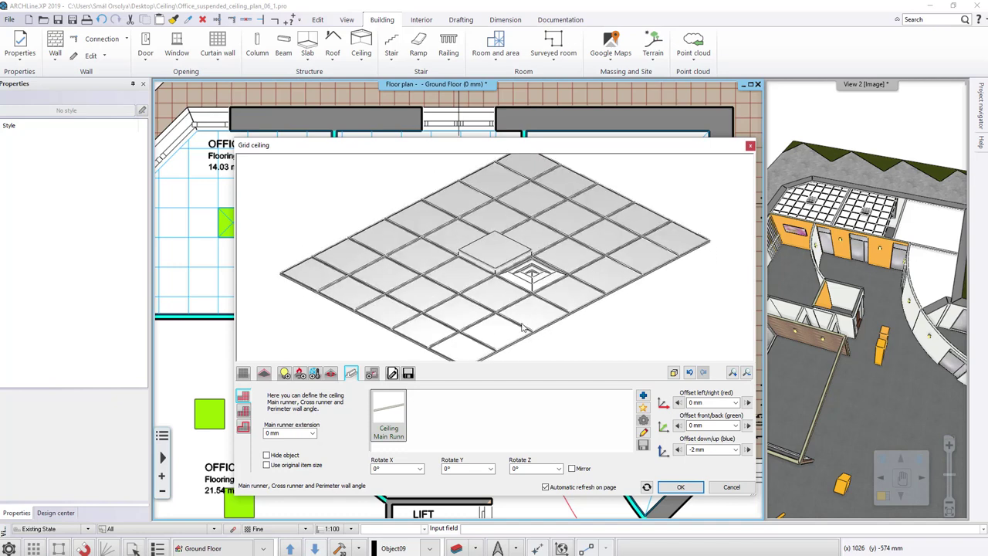
{"action": "scroll", "coordinate": [457, 286], "scroll_direction": "up", "scroll_amount": 5}
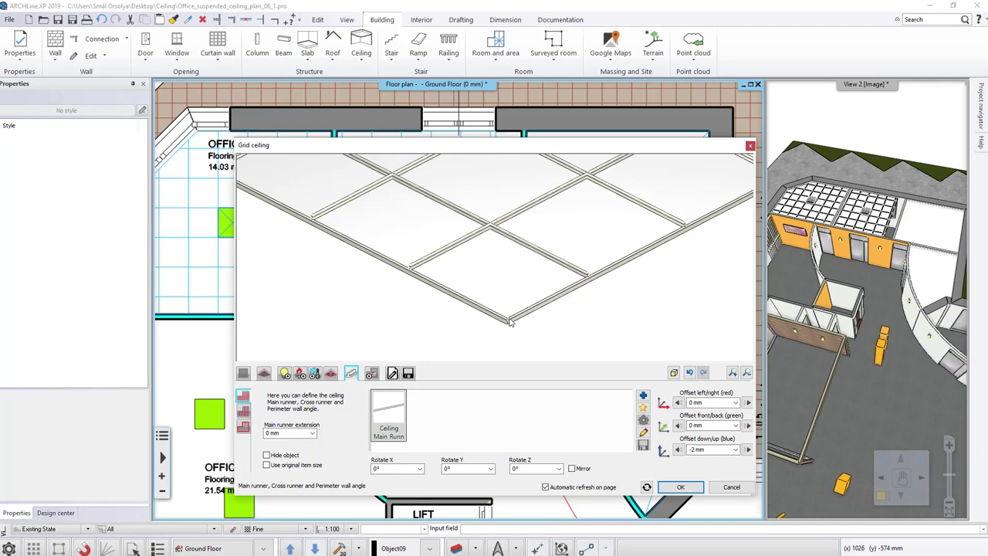
{"action": "scroll", "coordinate": [555, 269], "scroll_direction": "down", "scroll_amount": 5}
{"action": "scroll", "coordinate": [587, 292], "scroll_direction": "down", "scroll_amount": 5}
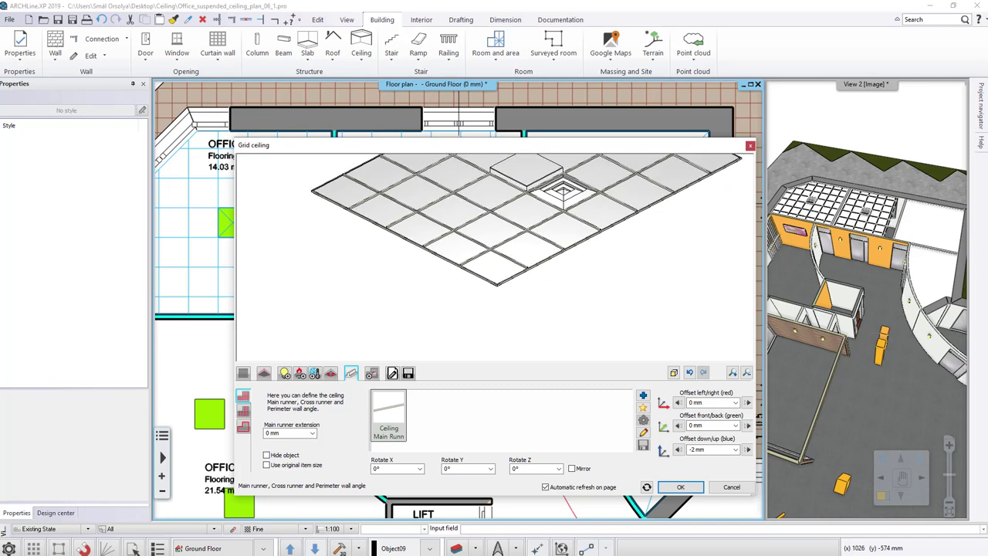
{"action": "left_click_drag", "start_coordinate": [567, 297], "coordinate": [456, 231]}
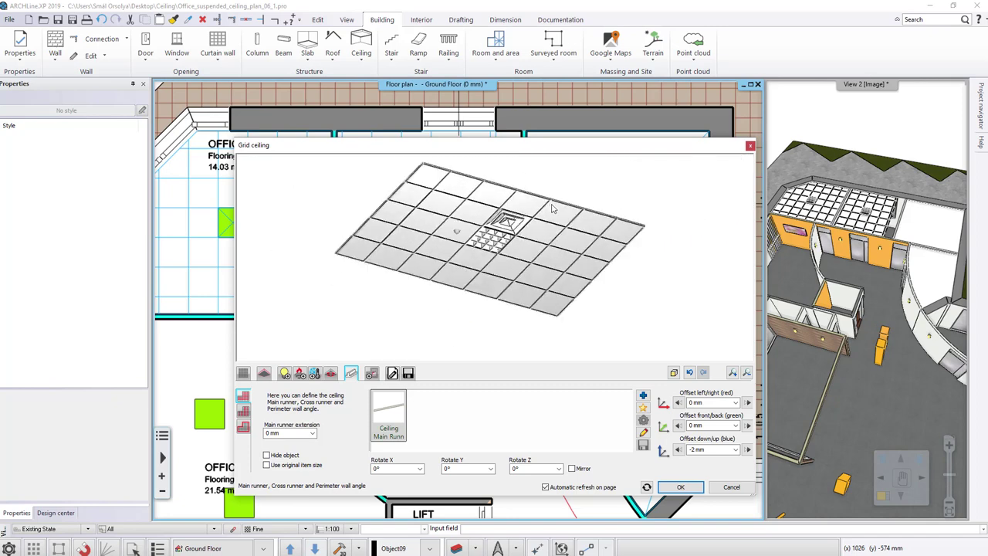
Review the ceiling's general settings and 2D representation options, keeping Symbolic view, and view the library items and save options.
{"action": "left_click", "coordinate": [392, 374]}
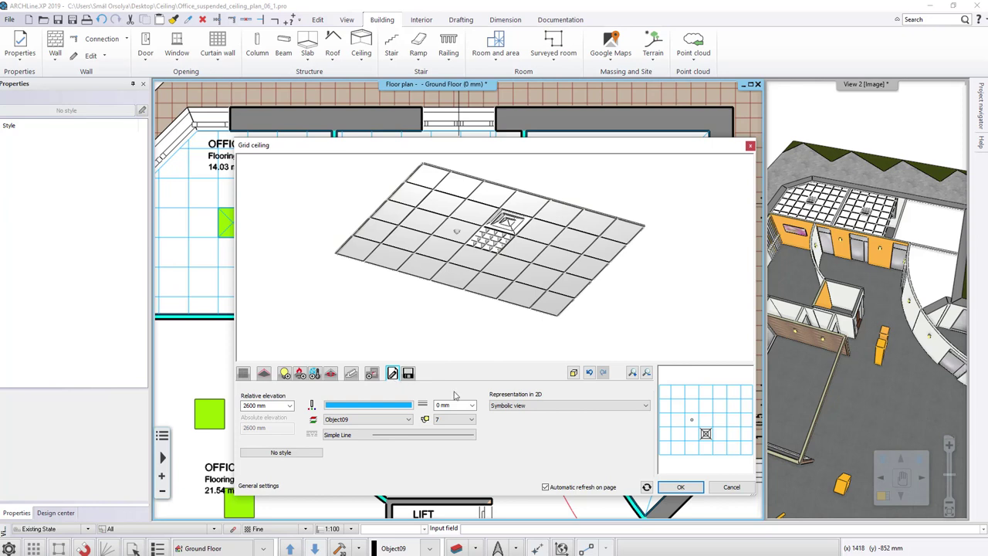
{"action": "left_click", "coordinate": [563, 407]}
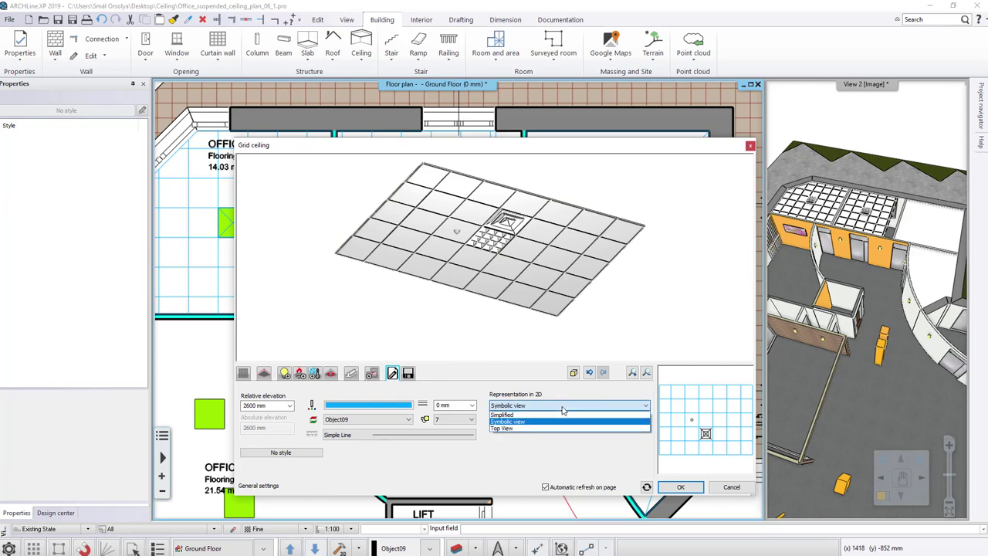
{"action": "left_click", "coordinate": [563, 408]}
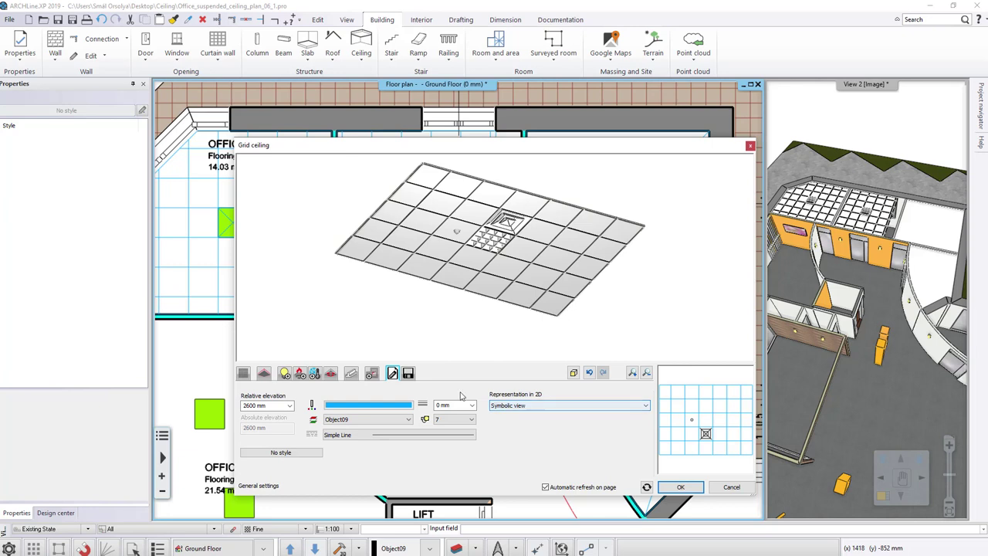
{"action": "left_click", "coordinate": [409, 373]}
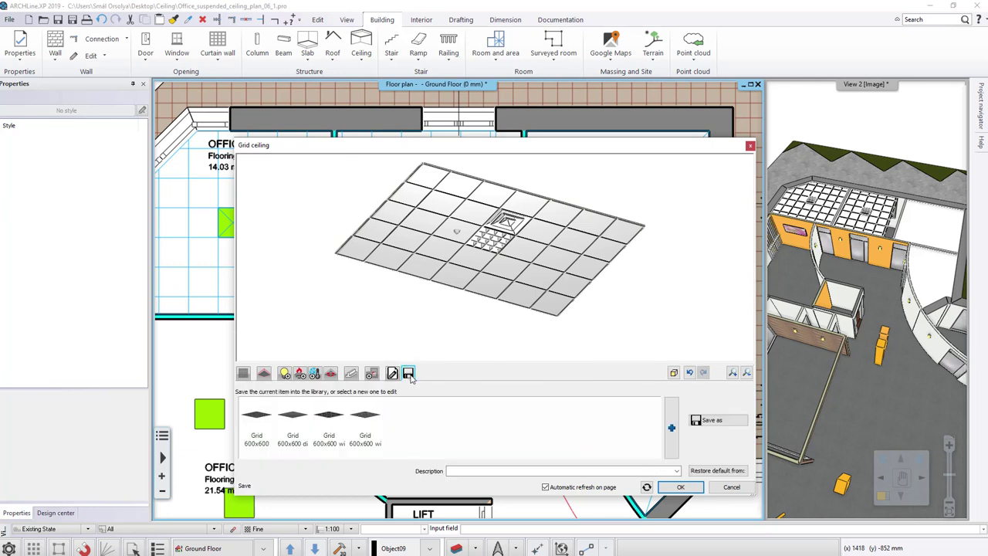